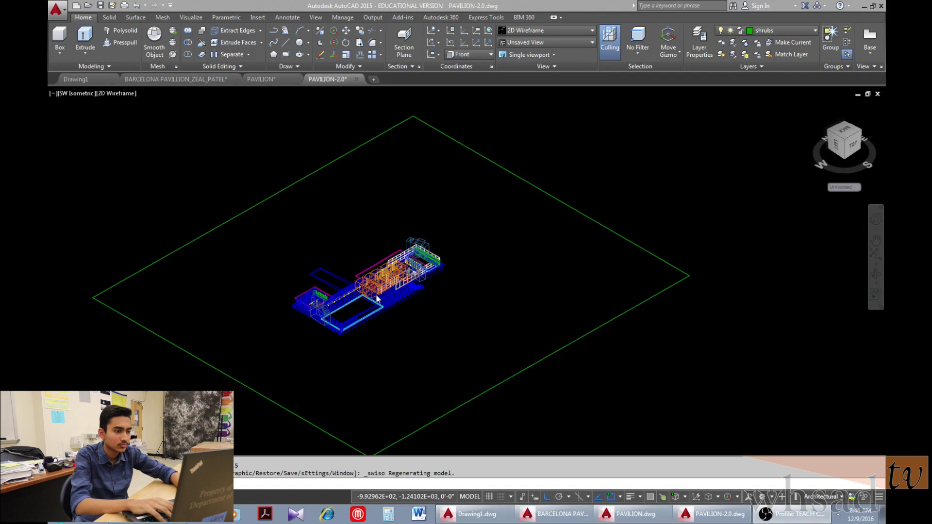
Show the PAVILION-2.0 model in the Conceptual visual style and view it from a lower angle
scroll(380, 316, "up", 5)
middle_click_drag(380, 316, 467, 340)
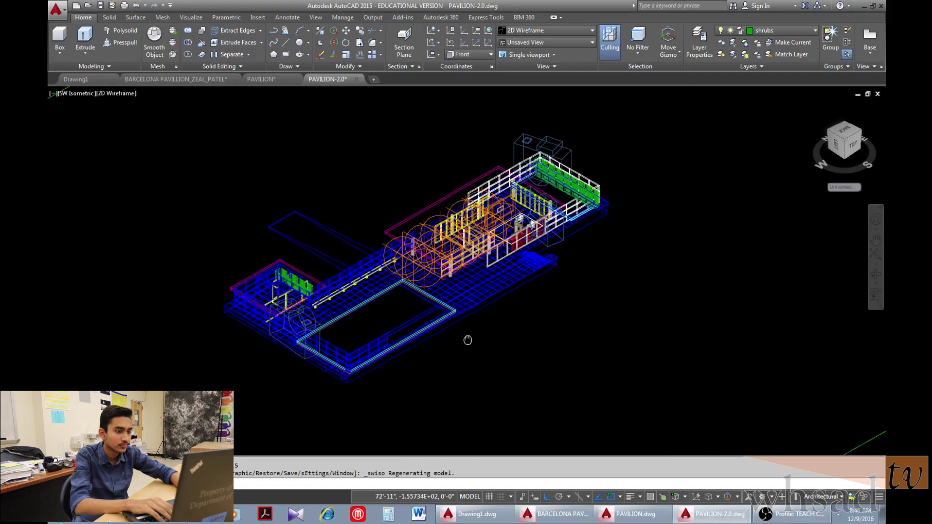
scroll(480, 339, "up", 5)
scroll(493, 338, "down", 3)
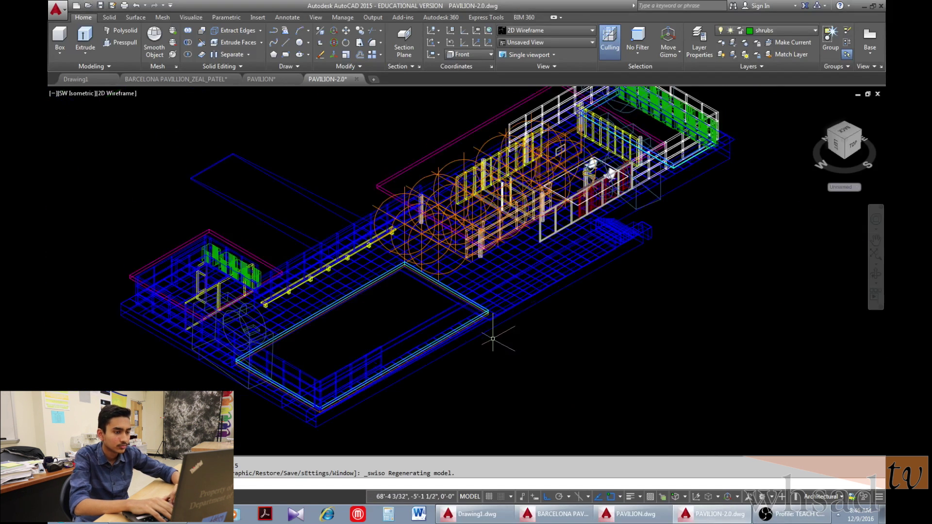
left_click(105, 93)
left_click(152, 129)
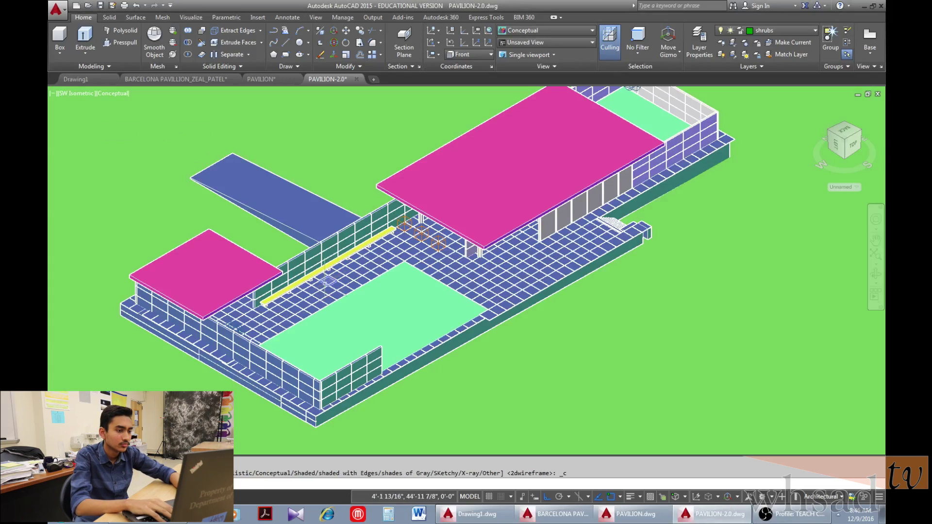
middle_click_drag(328, 280, 309, 242, "shift")
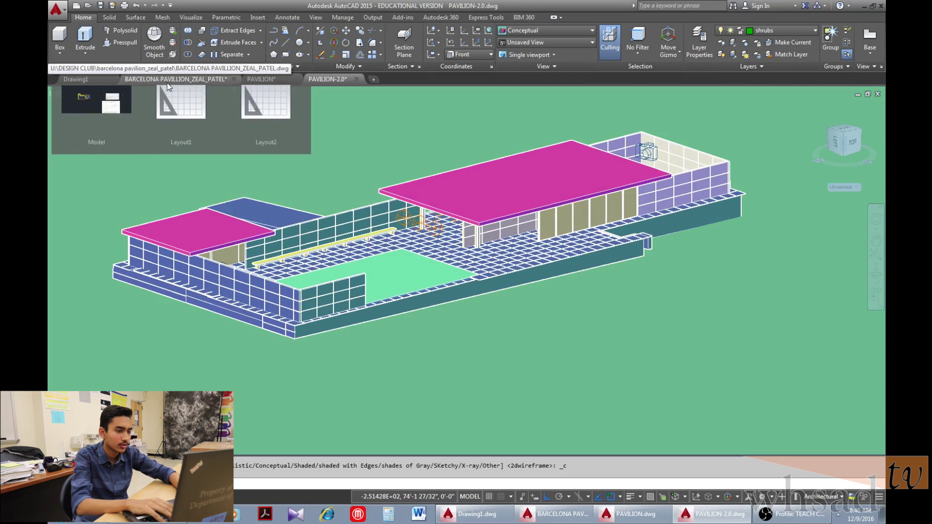
Examine the Barcelona Pavilion 2D floor plan and the realistic 3D model in the PAVILION drawing
left_click(169, 81)
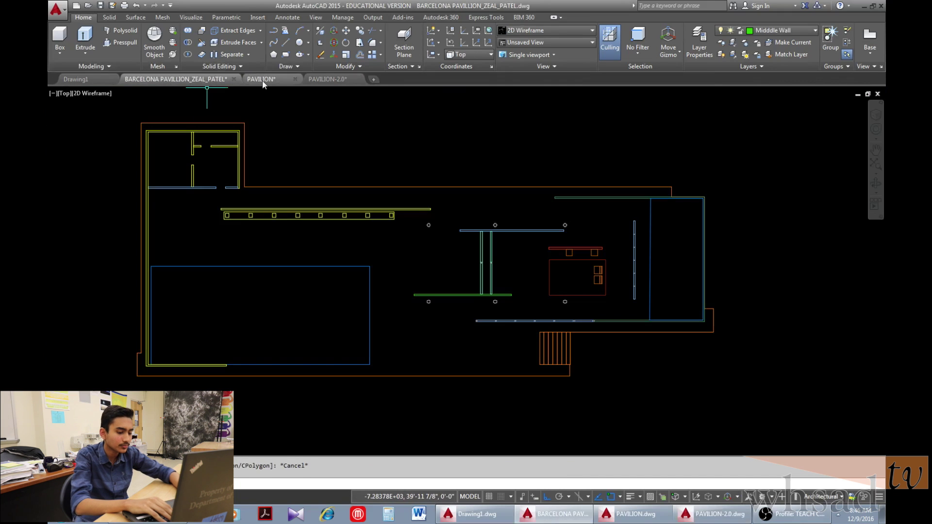
left_click(262, 81)
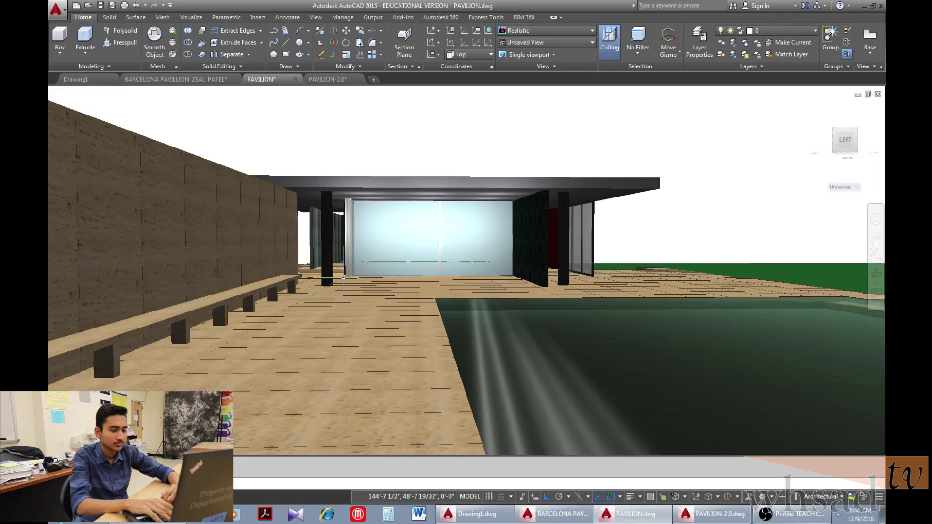
middle_click_drag(369, 339, 310, 365, "shift")
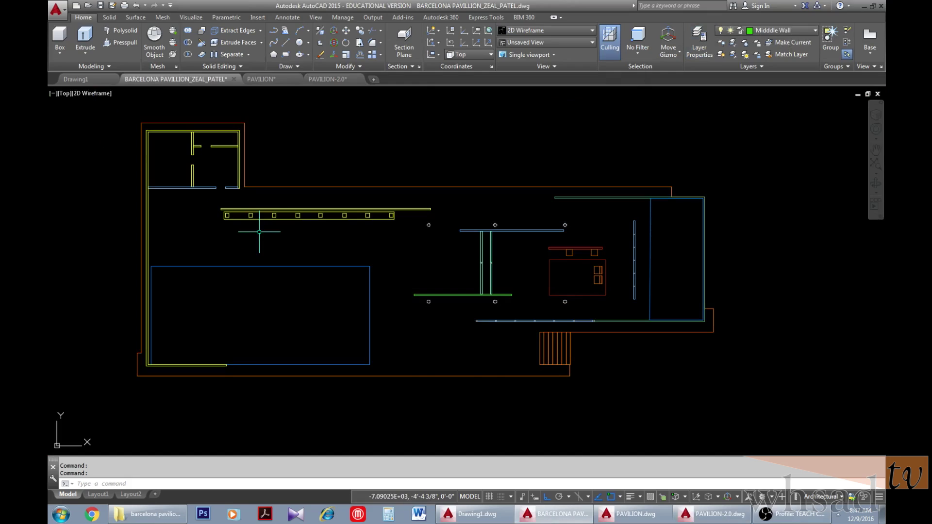
left_click(270, 81)
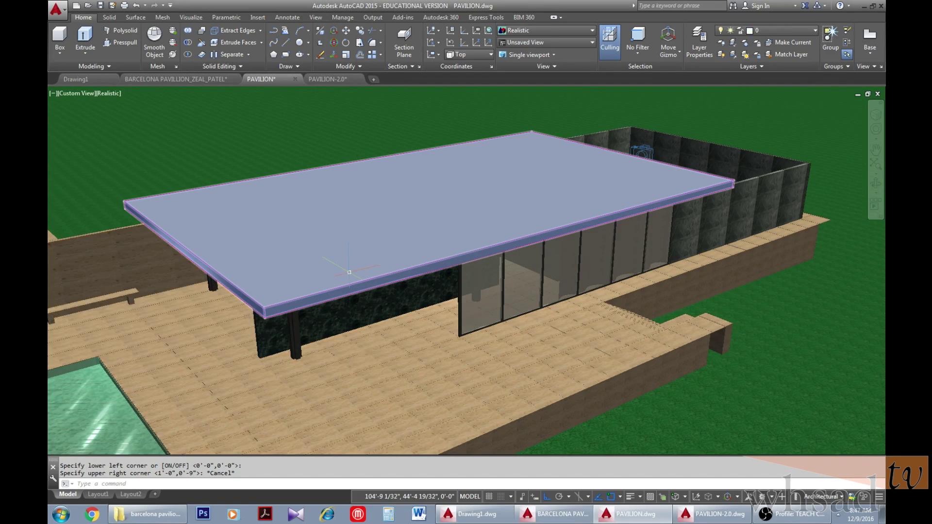
left_click(183, 80)
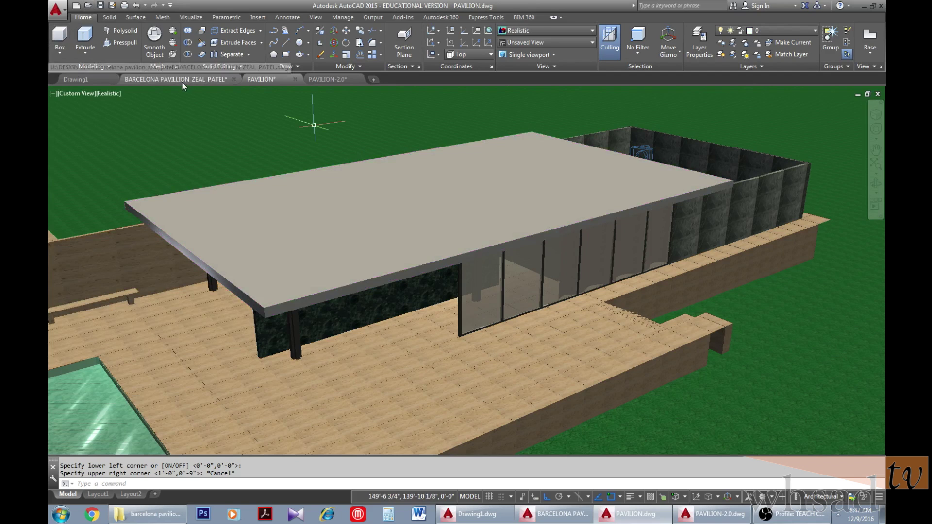
scroll(359, 208, "up", 2)
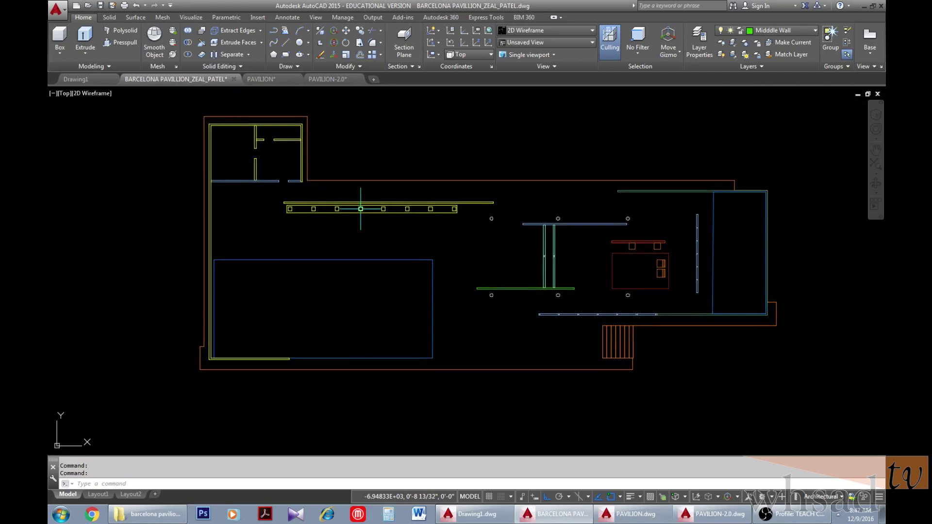
scroll(361, 208, "down", 2)
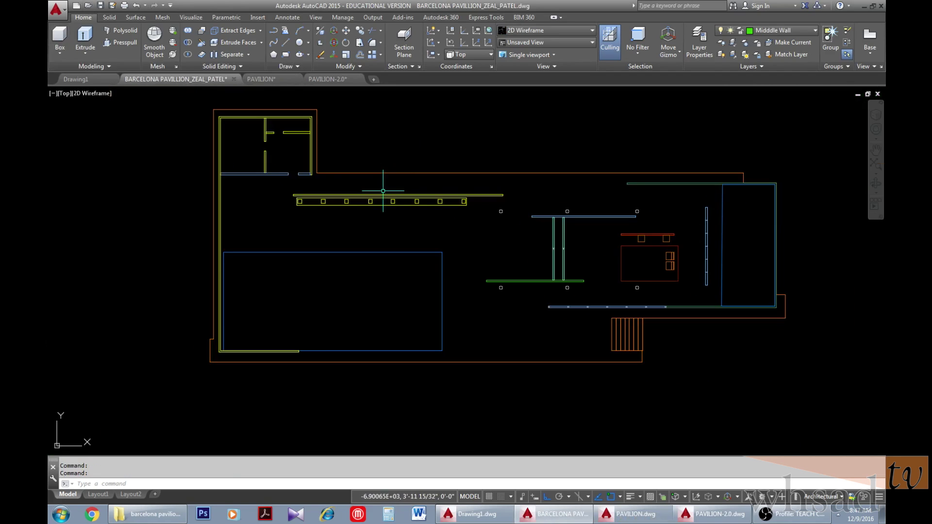
Set the length units of Drawing1 to Architectural with a precision of 0'-0 1/32"
left_click(82, 81)
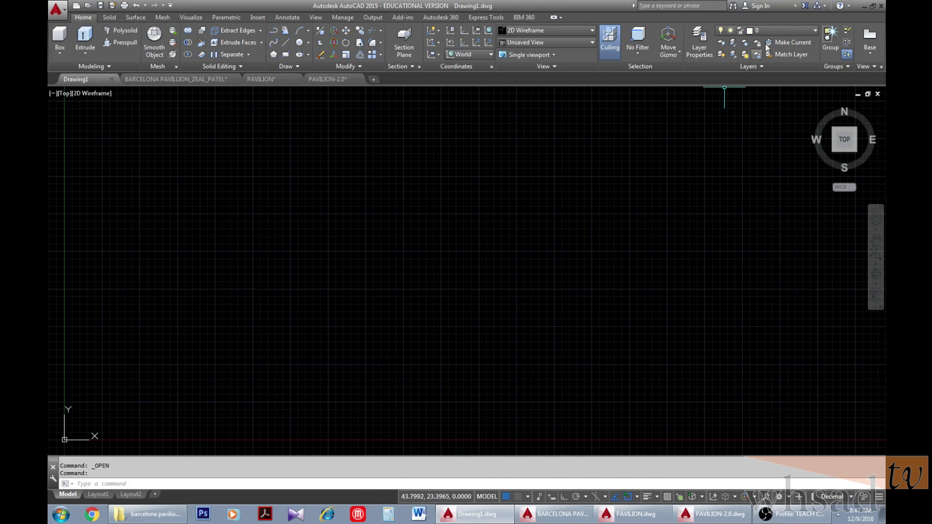
left_click(786, 33)
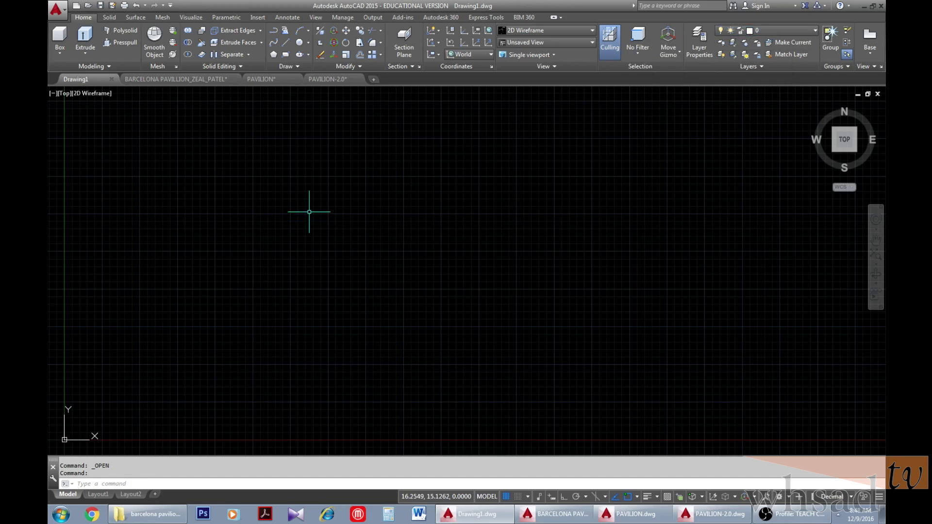
left_click(55, 9)
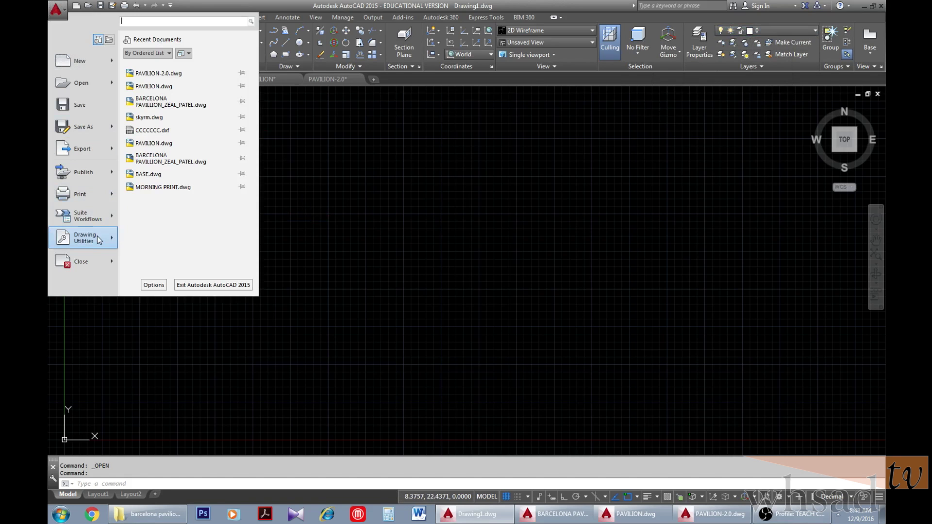
mouse_move(97, 238)
left_click(217, 90)
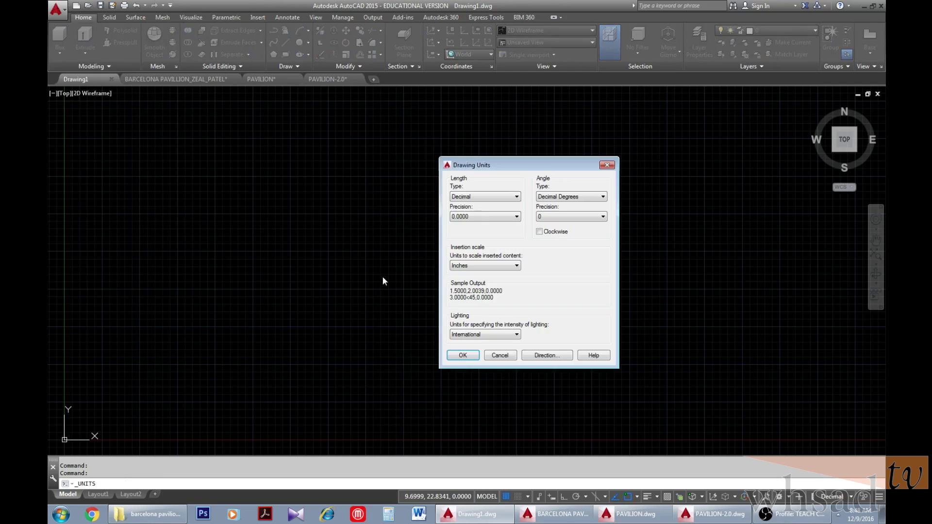
left_click(498, 200)
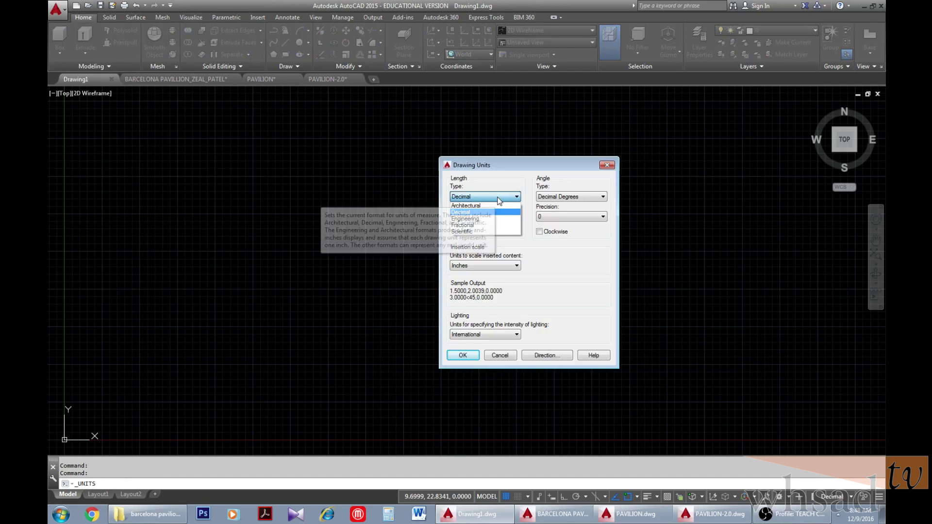
left_click(490, 207)
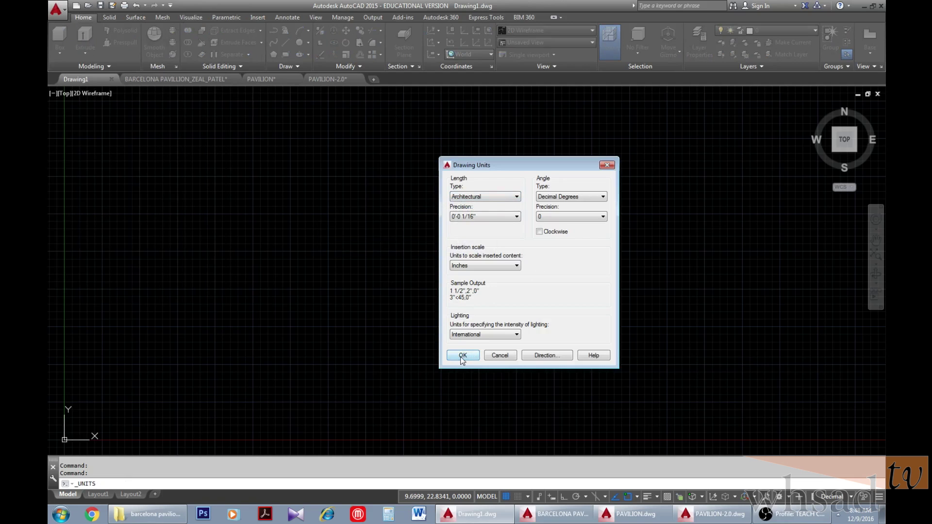
left_click(511, 266)
left_click(547, 262)
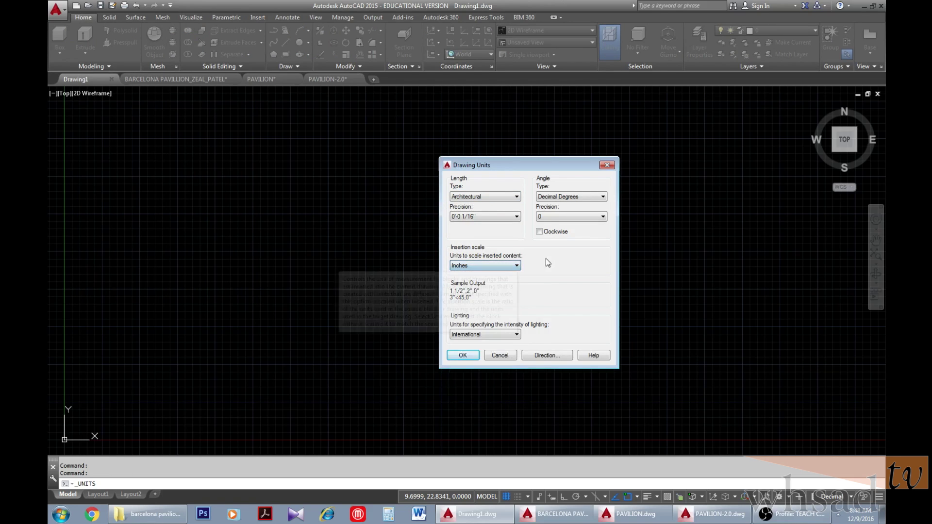
left_click(509, 216)
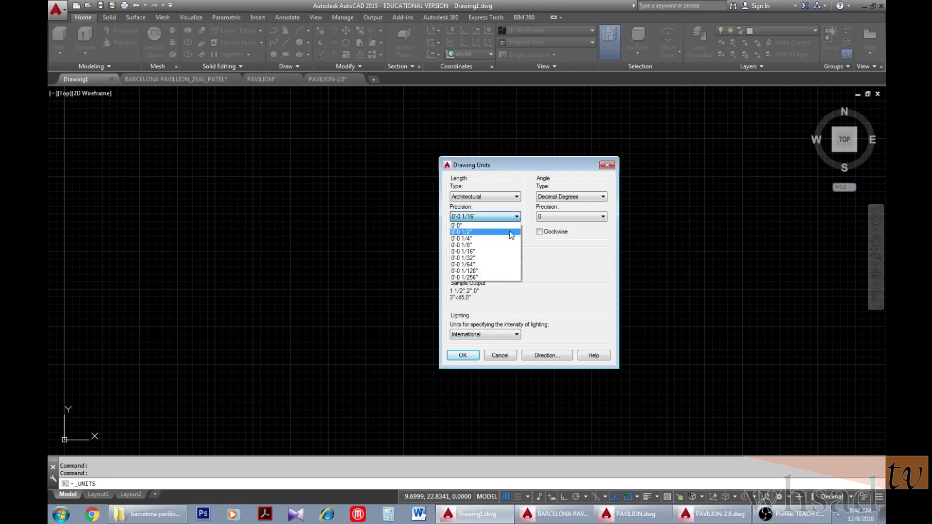
left_click(502, 257)
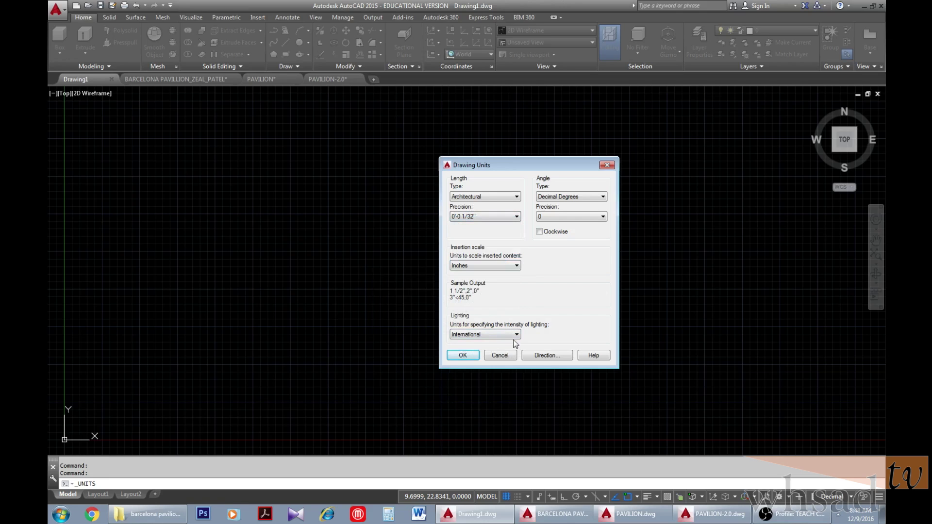
left_click(459, 356)
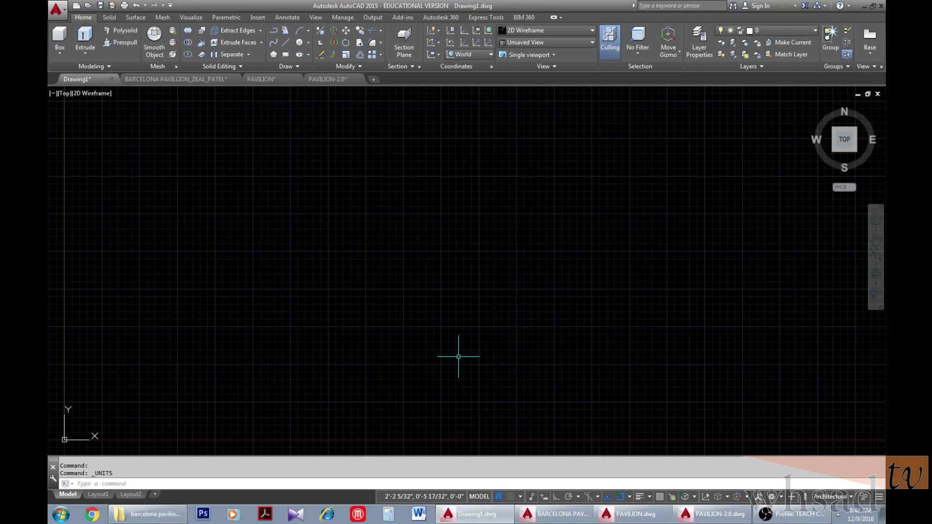
Set the model space limits with the default 0'-0",0'-0" lower left corner and 200',100' as the upper right corner
key("Return")
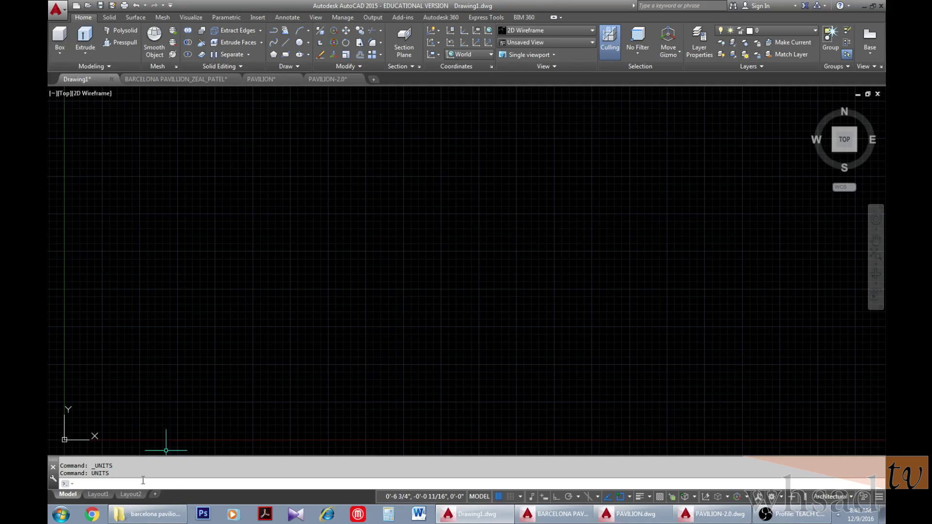
type("LIMITS")
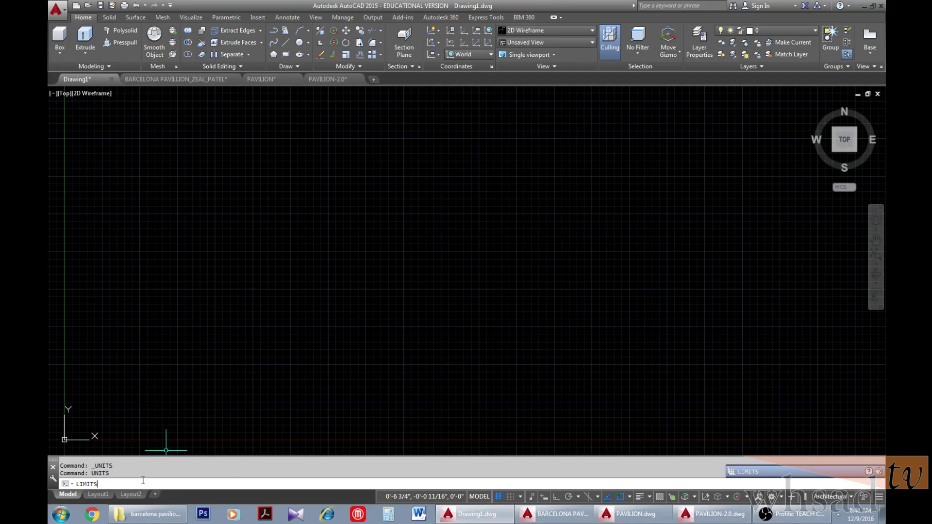
key("Return")
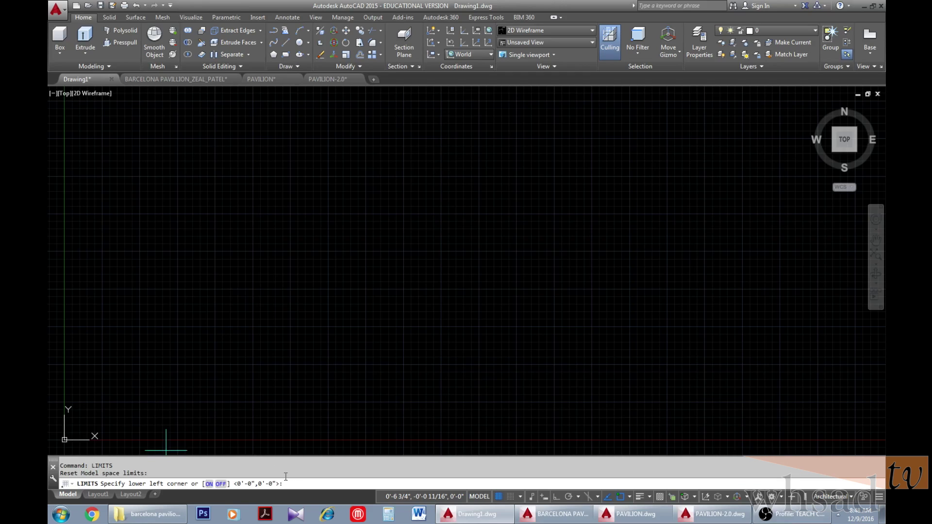
key("Return")
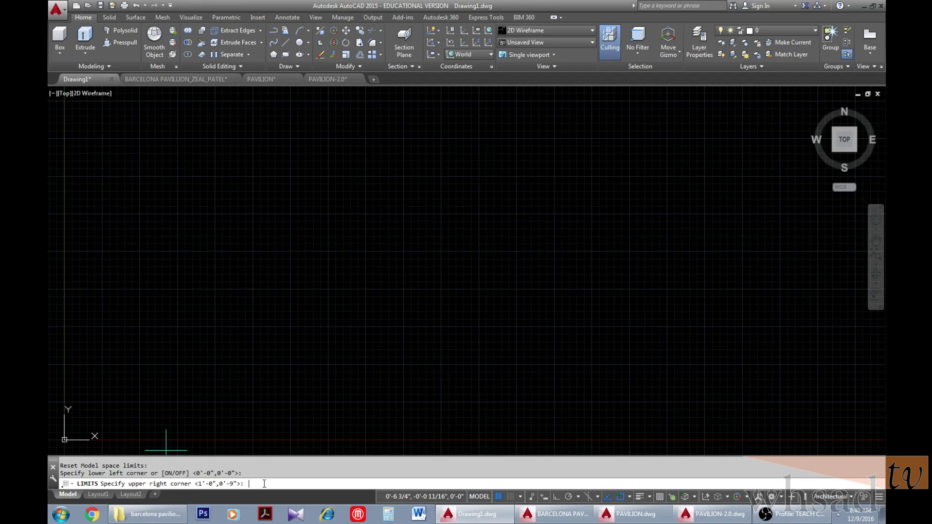
type("200',100'")
key("Return")
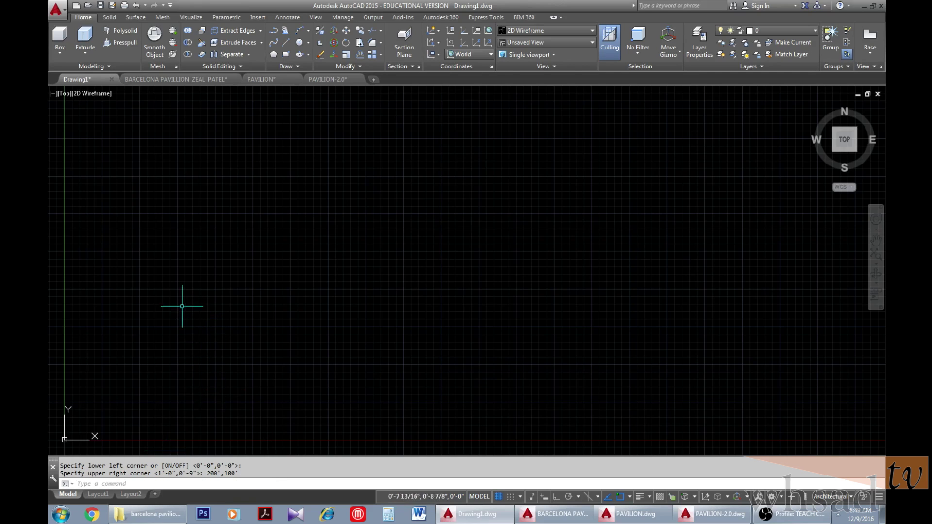
Zoom the drawing with the All option to fit the full drawing limits
type("z")
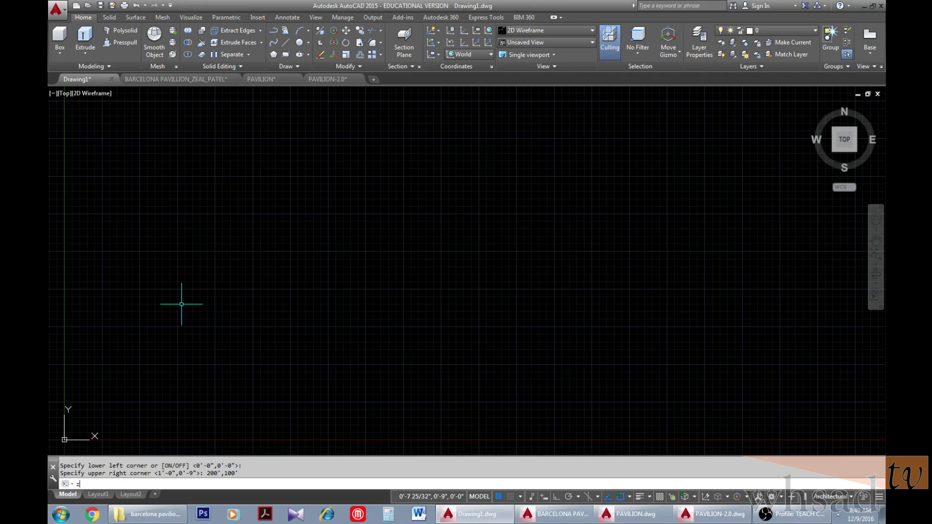
key("Return")
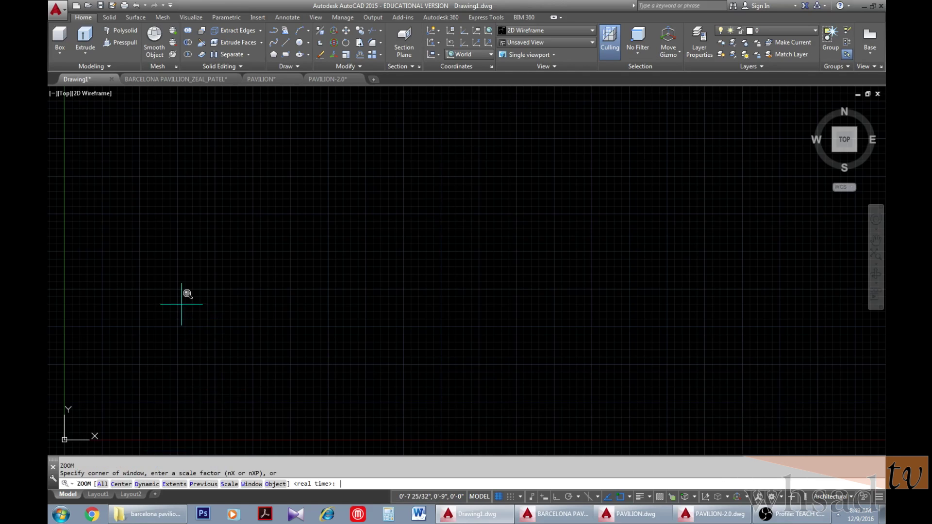
left_click(102, 484)
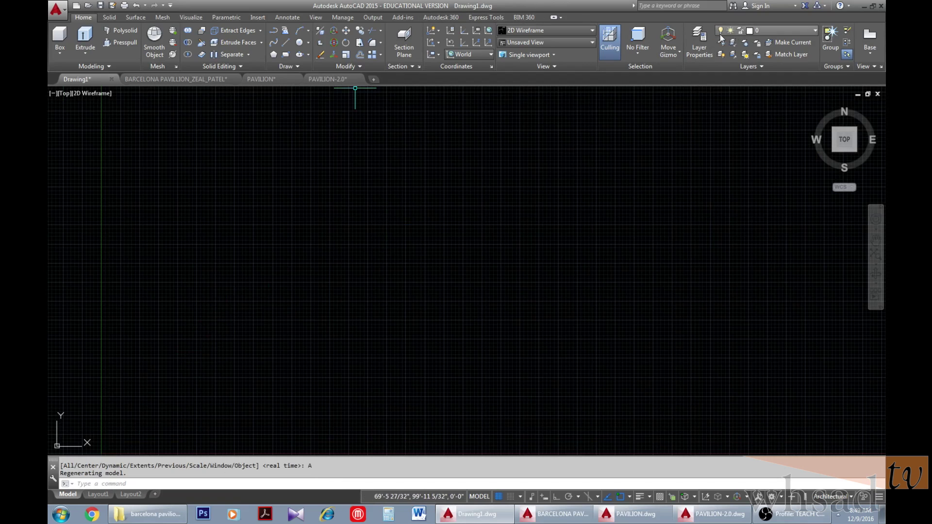
Create a new layer named Back_Wall and set its color to red
left_click(700, 41)
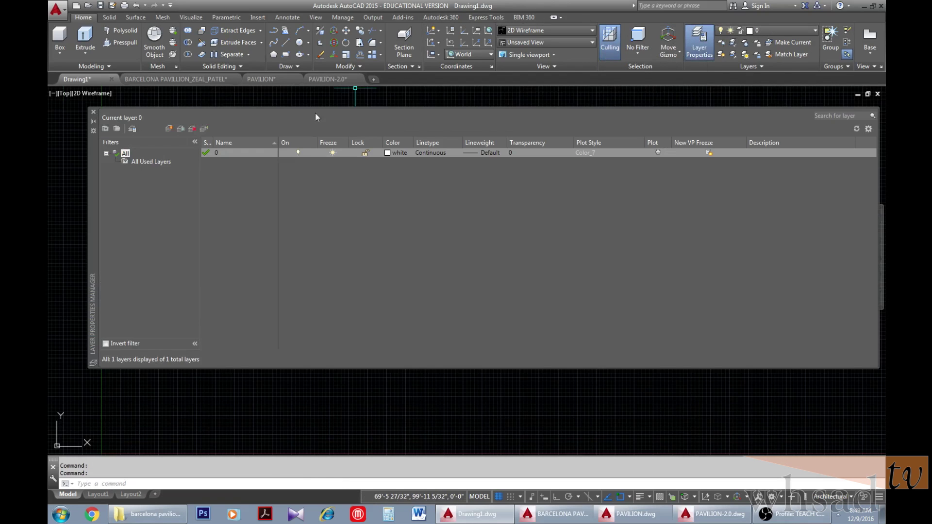
left_click(169, 129)
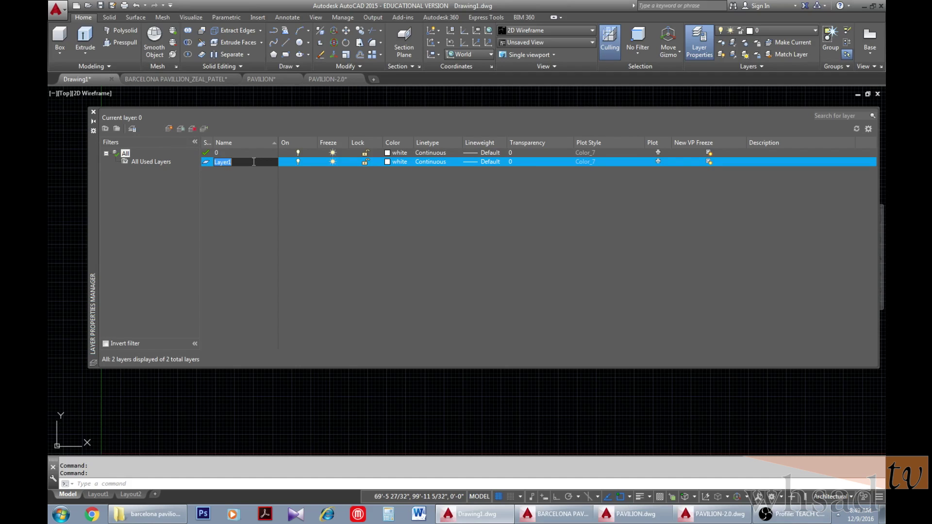
type("Back_Wall")
left_click(386, 162)
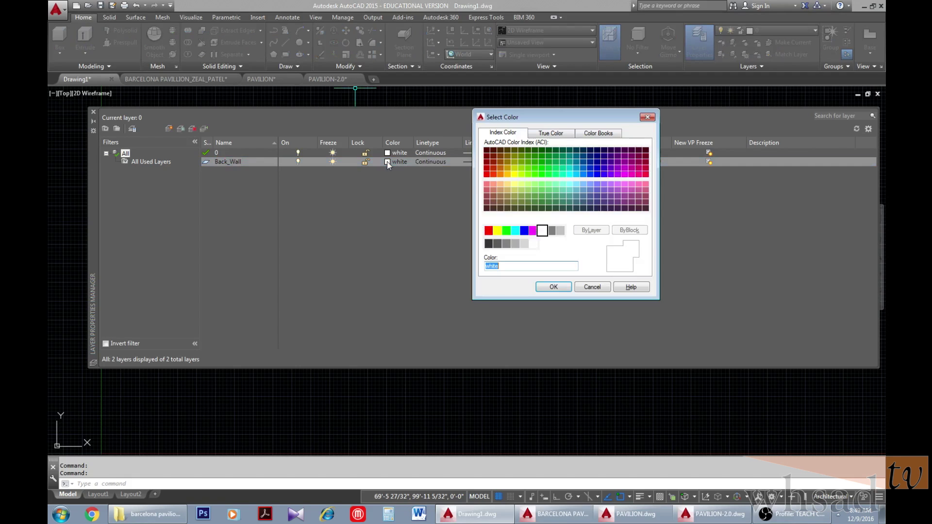
left_click(489, 230)
left_click(553, 287)
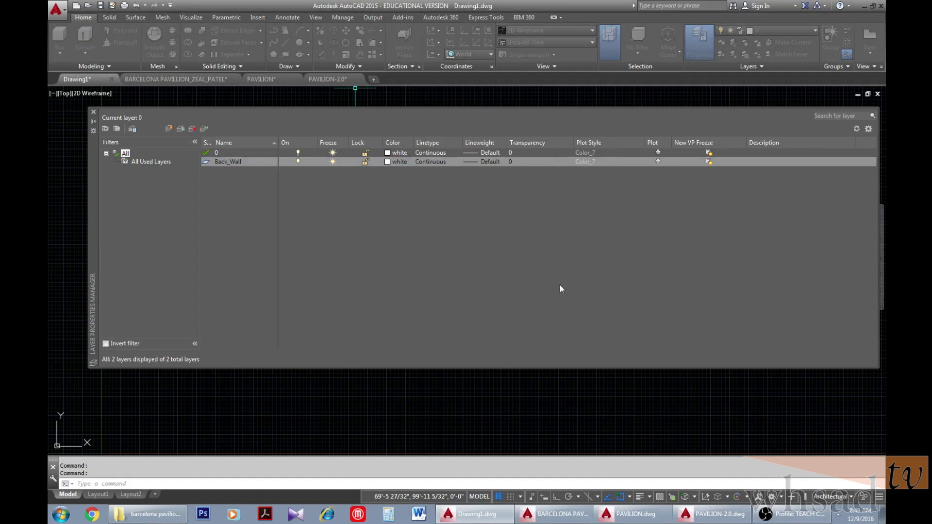
Create a second new layer named Middle_Wall and set its color to green
right_click(224, 177)
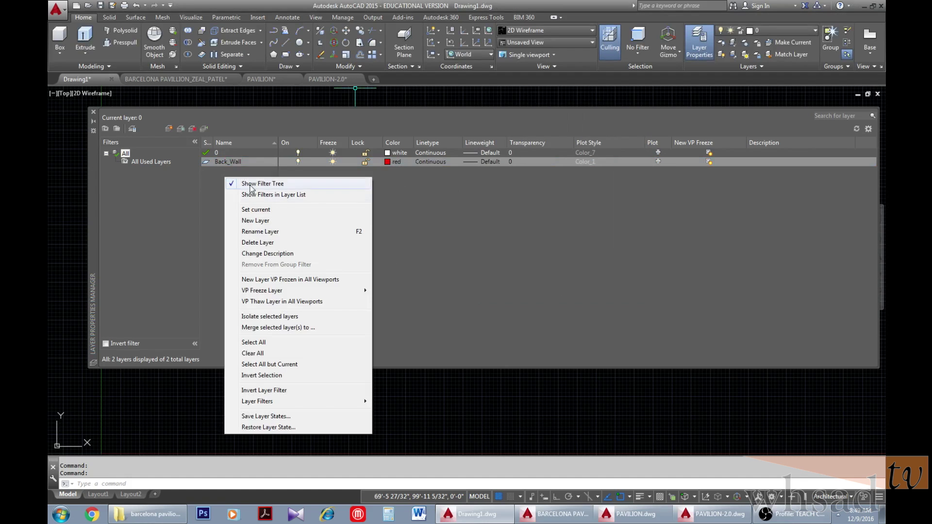
left_click(257, 220)
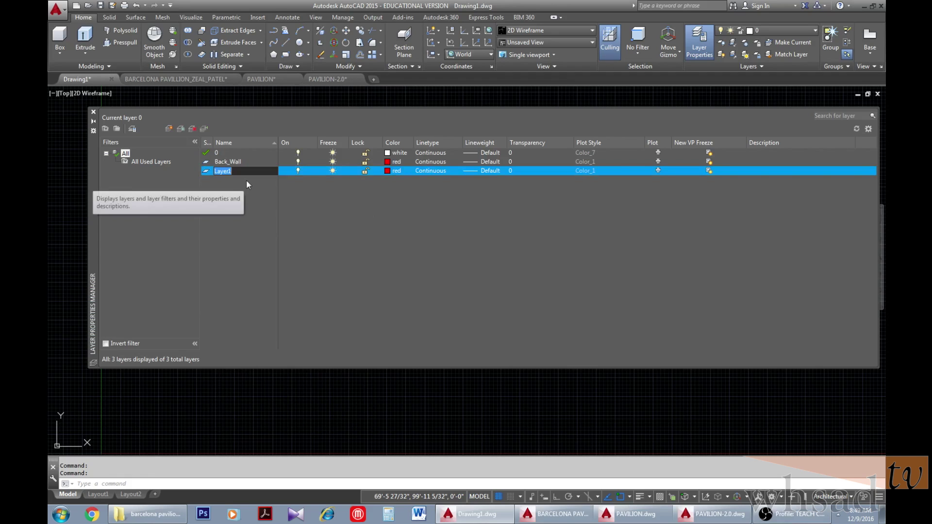
type("Middle_W")
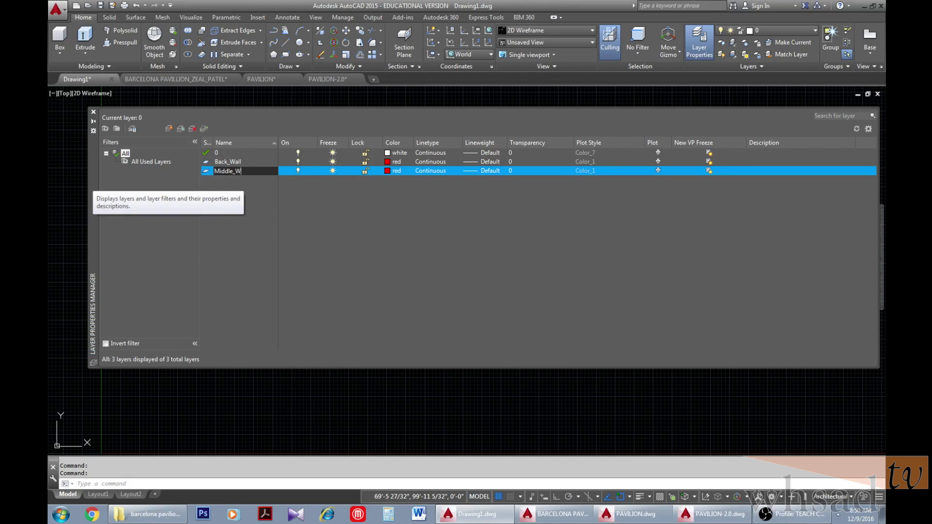
type("all")
left_click(388, 171)
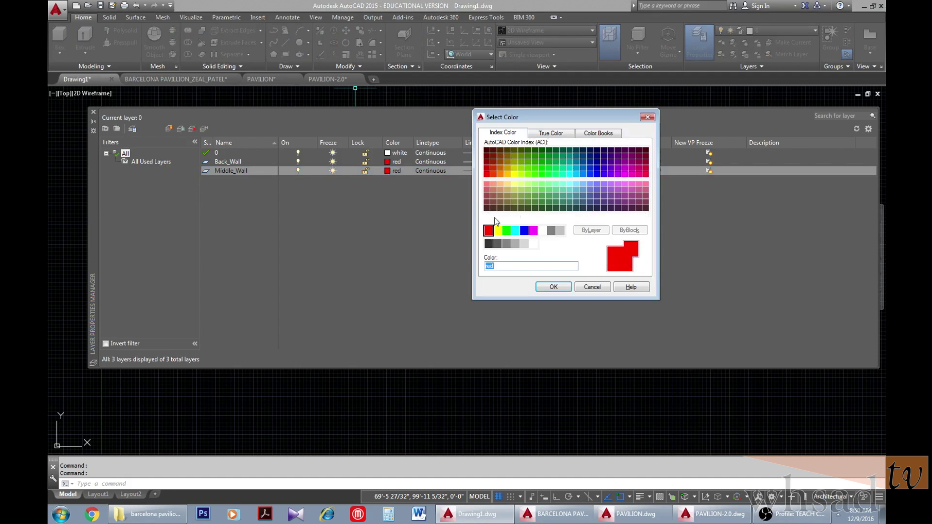
left_click(505, 230)
left_click(552, 286)
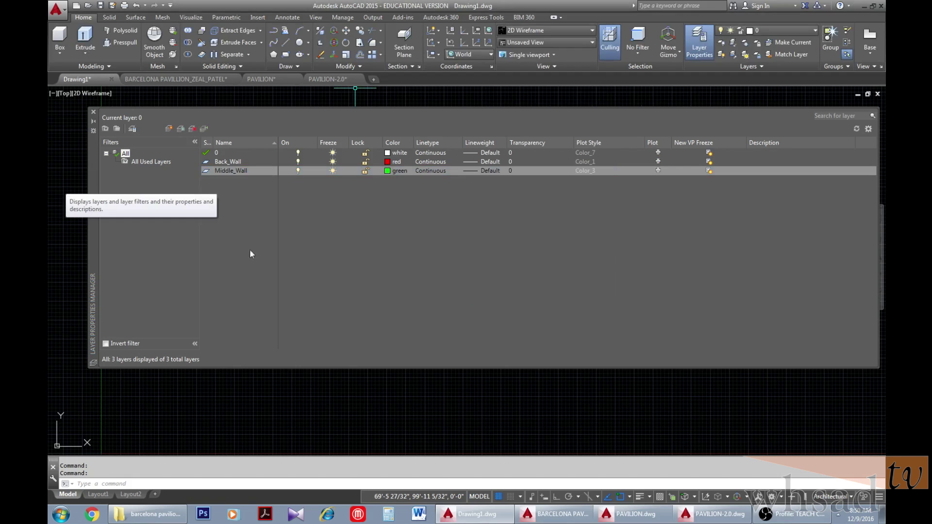
Switch to the completed Barcelona Pavilion drawing, review its list of layers and colors, and close the layer manager
mouse_move(167, 79)
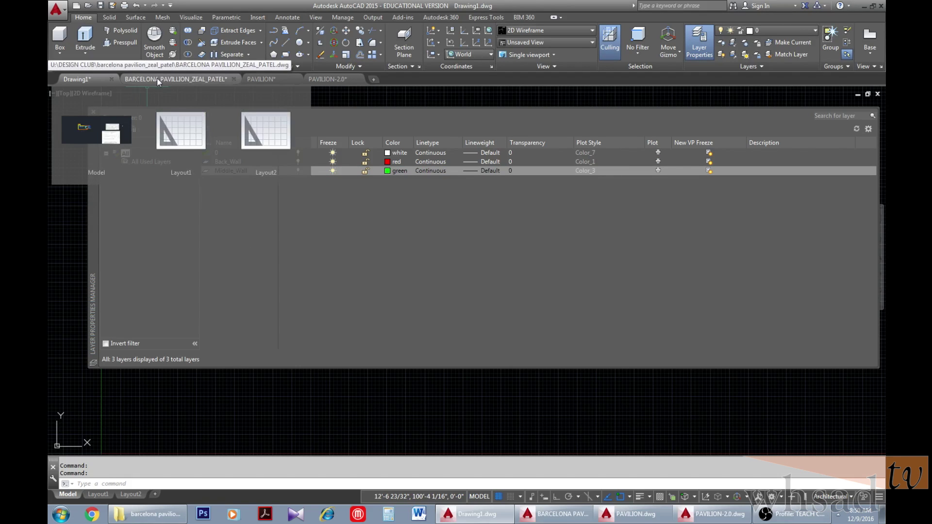
left_click(156, 78)
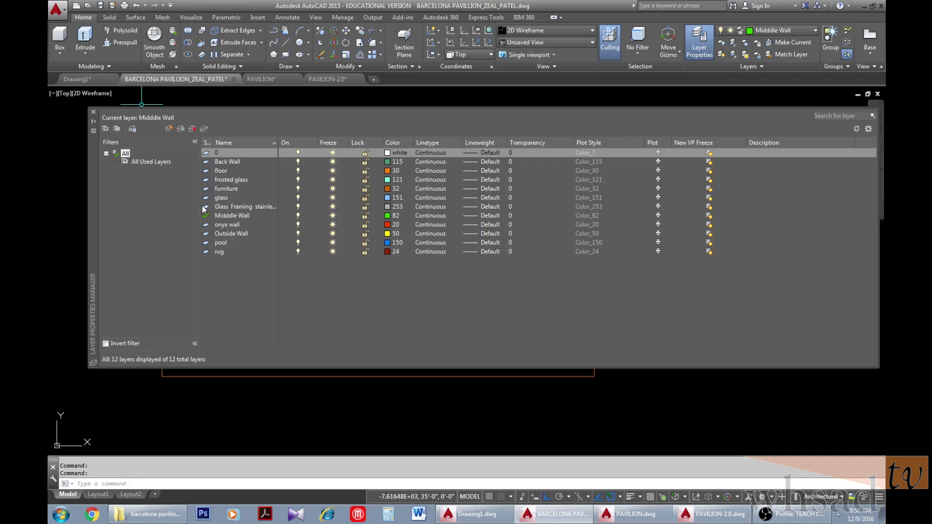
left_click(93, 112)
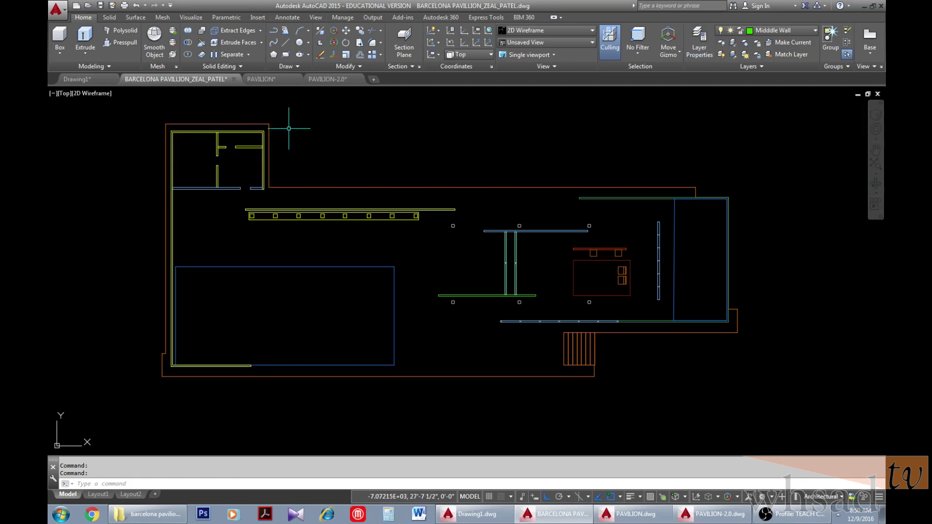
Examine the color-coded pavilion floor plan, the reference plan images and the other plan copies in the completed drawing
scroll(325, 254, "down", 5)
scroll(415, 246, "up", 5)
middle_click_drag(728, 246, 292, 245)
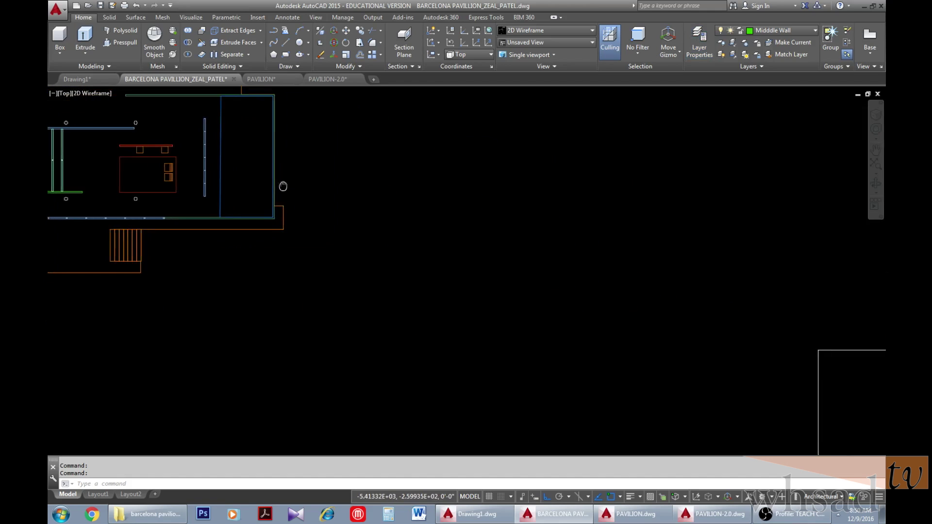
scroll(589, 251, "down", 5)
scroll(588, 252, "up", 6)
scroll(449, 277, "down", 3)
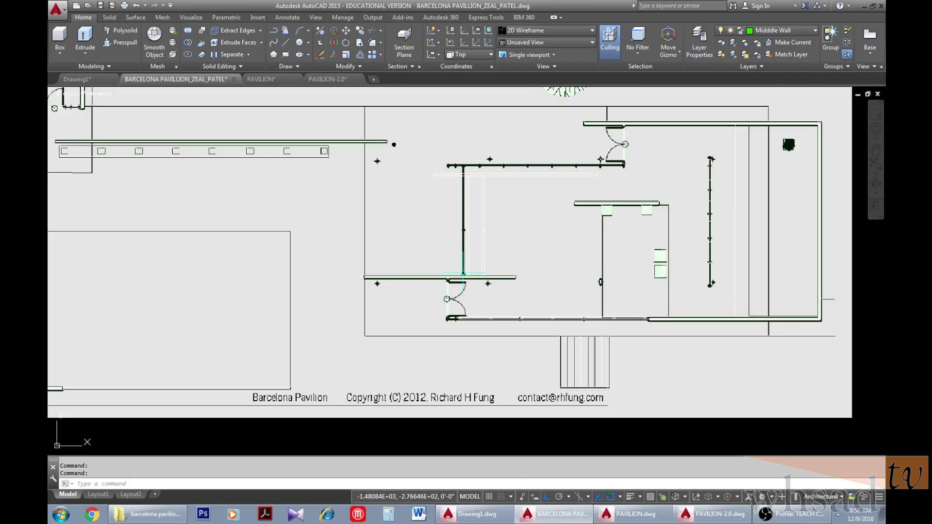
scroll(463, 272, "down", 3)
scroll(470, 327, "up", 5)
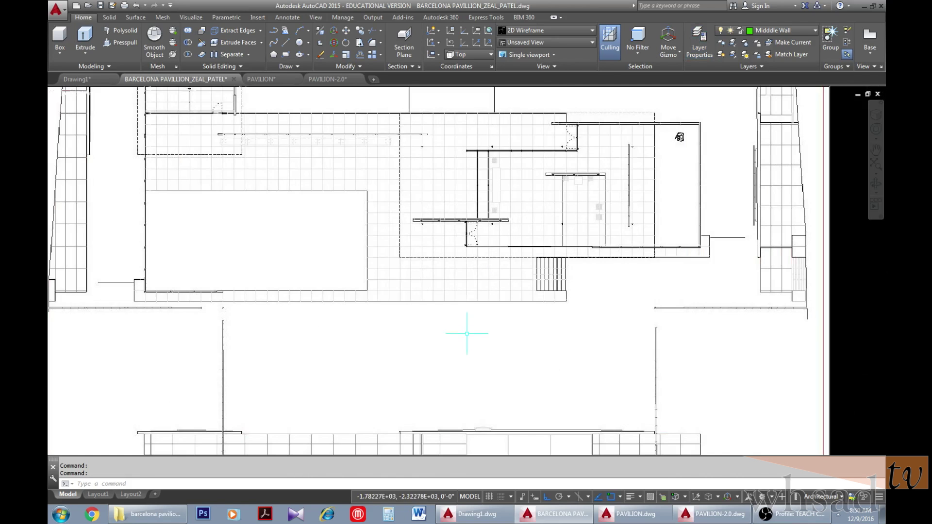
scroll(470, 327, "down", 2)
middle_click_drag(470, 326, 648, 342)
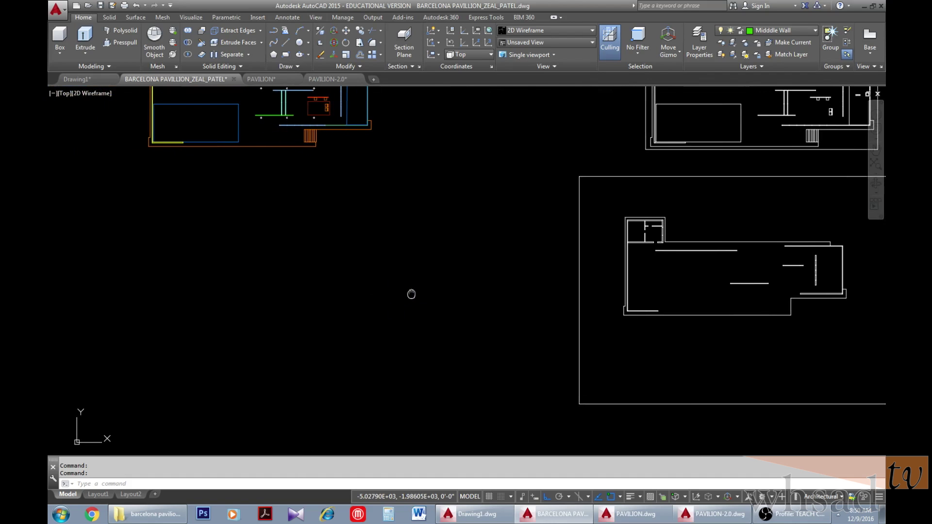